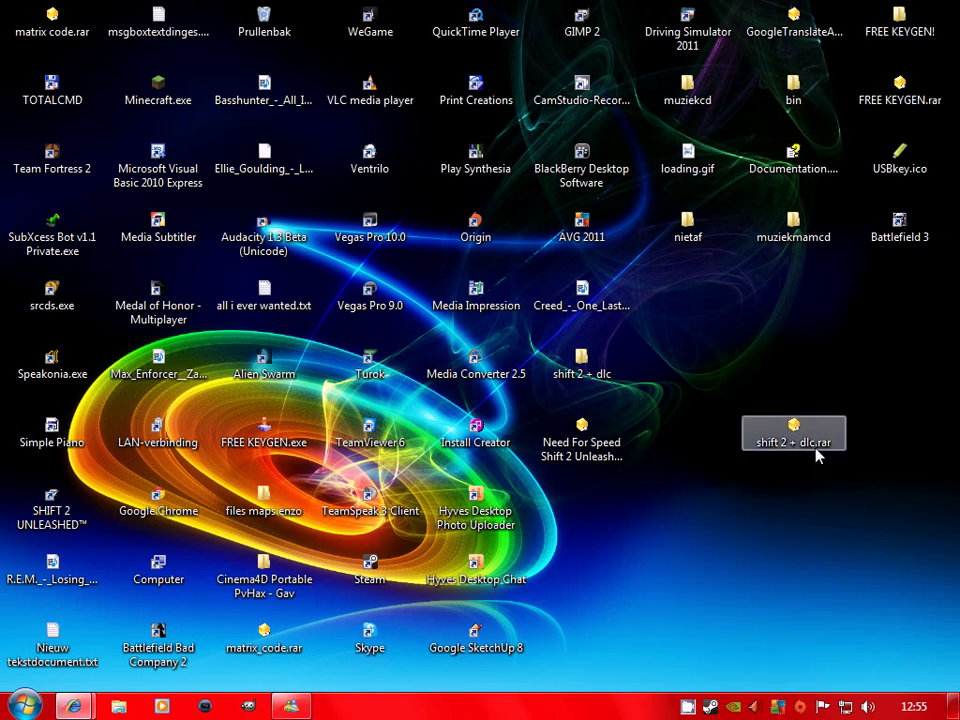
# Step: Select the shift 2 + dlc.rar archive icon on the desktop
pyautogui.moveTo(910, 510)
pyautogui.mouseDown()
pyautogui.moveTo(744, 396)
pyautogui.moveTo(703, 381)
pyautogui.mouseUp()
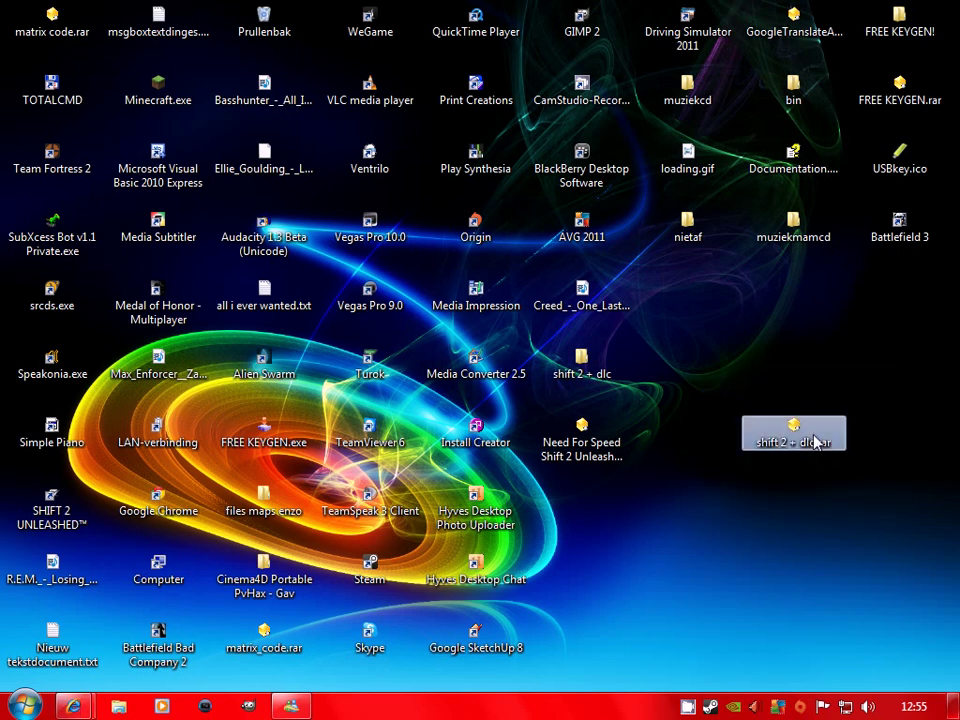
# Step: Run shift2u_v1.0.2.0.exe from the archive's shift 2 + dlc folder, then cancel the update
pyautogui.doubleClick(815, 442)
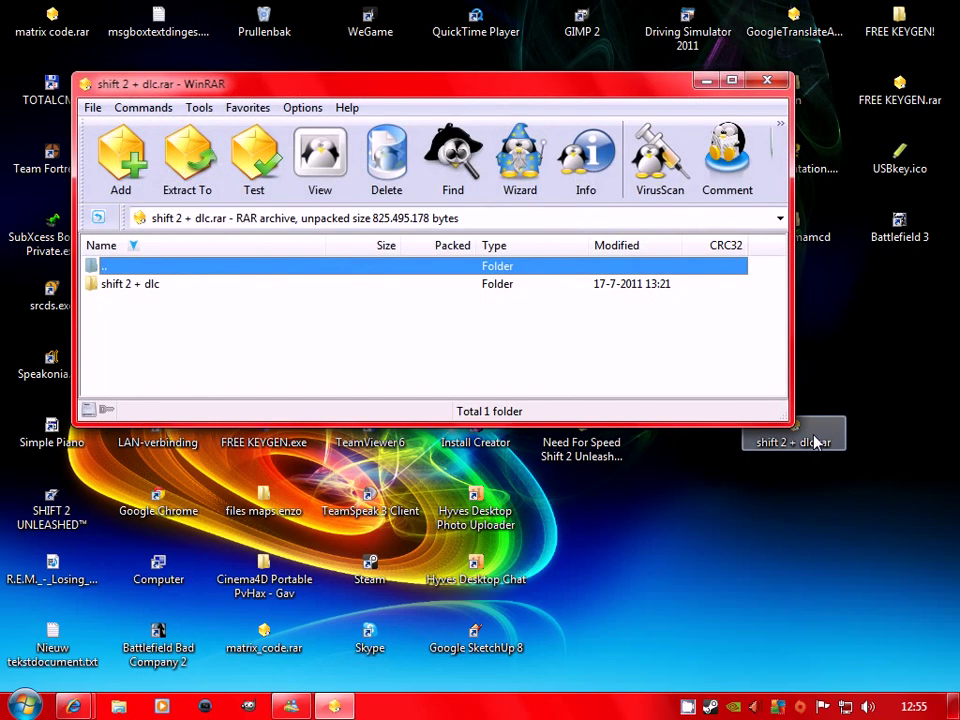
pyautogui.doubleClick(127, 286)
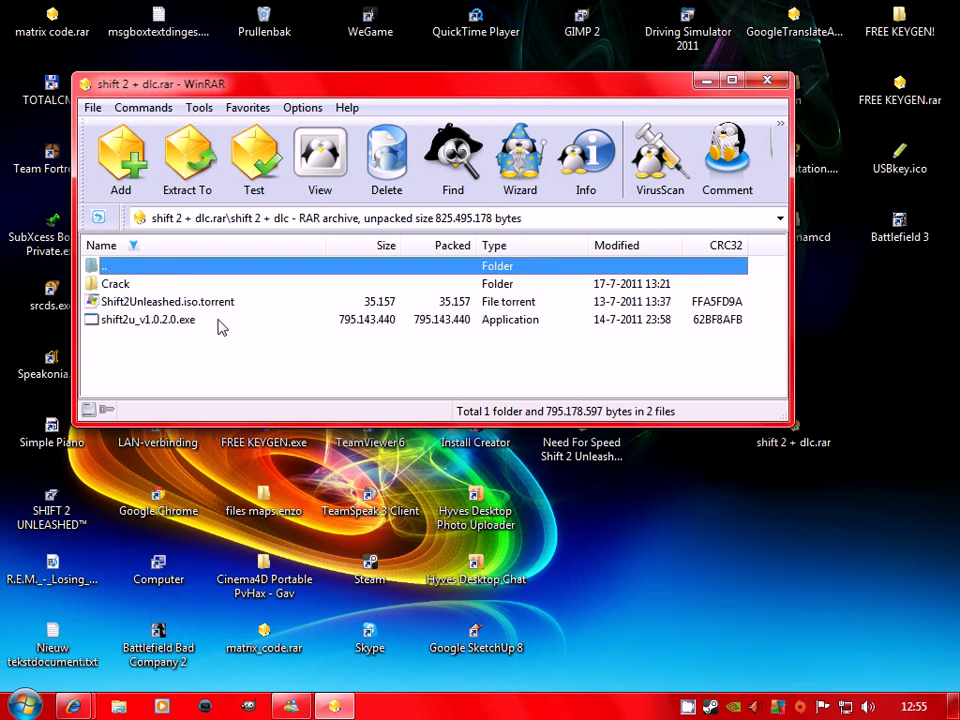
pyautogui.click(165, 325)
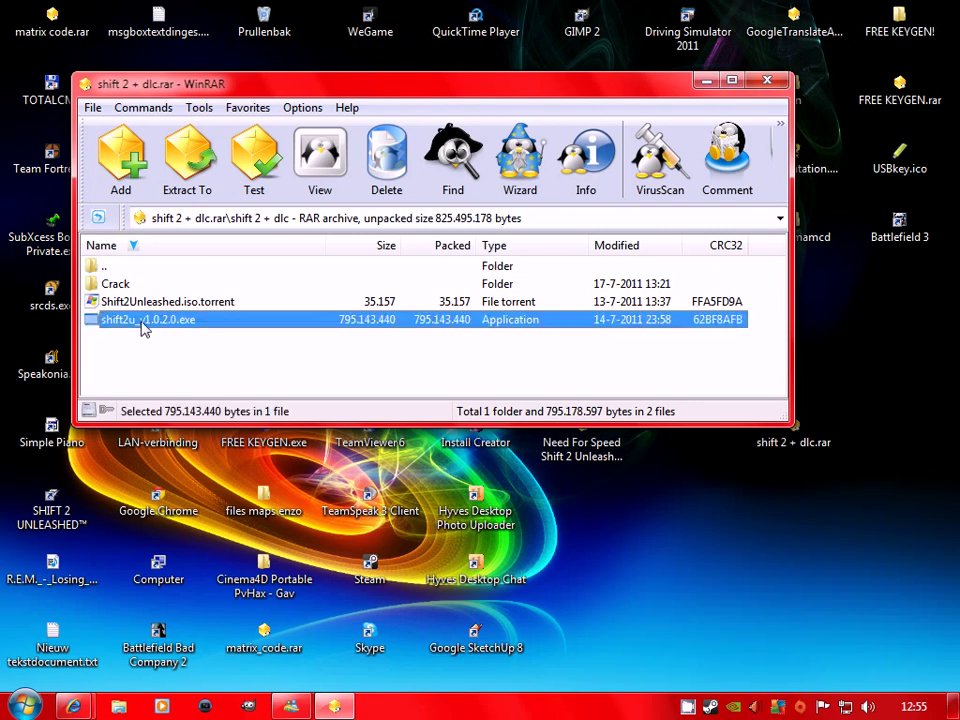
pyautogui.doubleClick(195, 330)
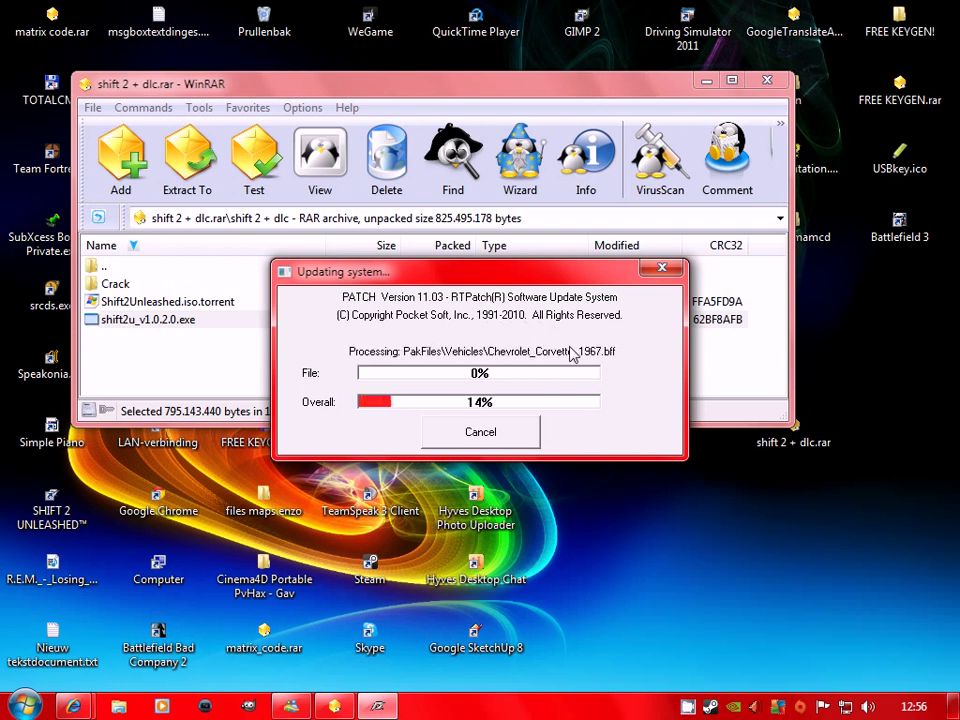
pyautogui.click(490, 443)
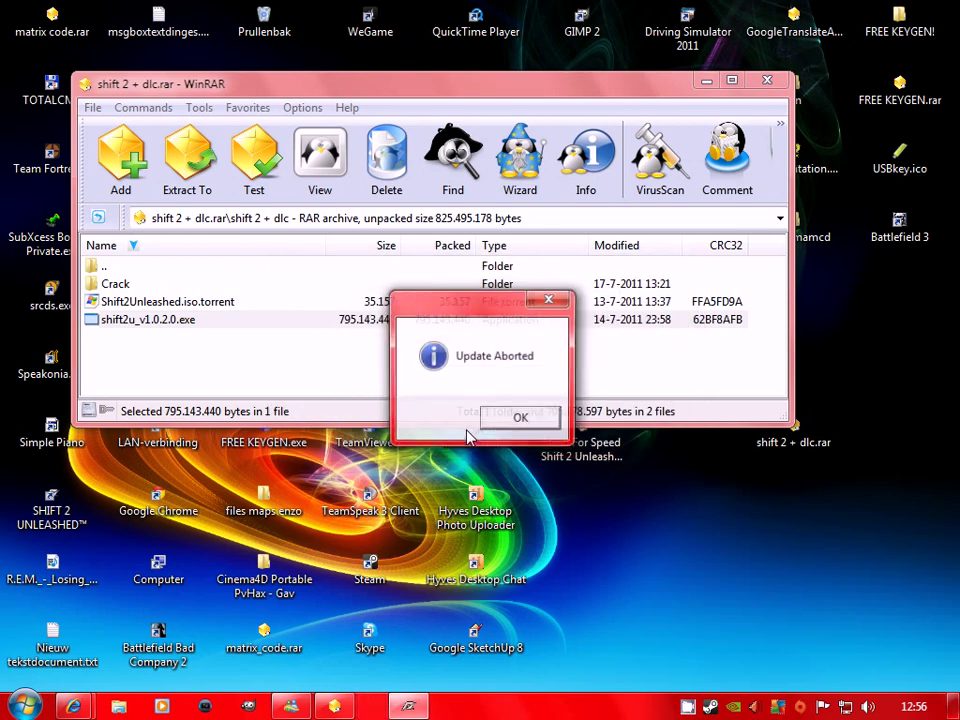
pyautogui.click(519, 420)
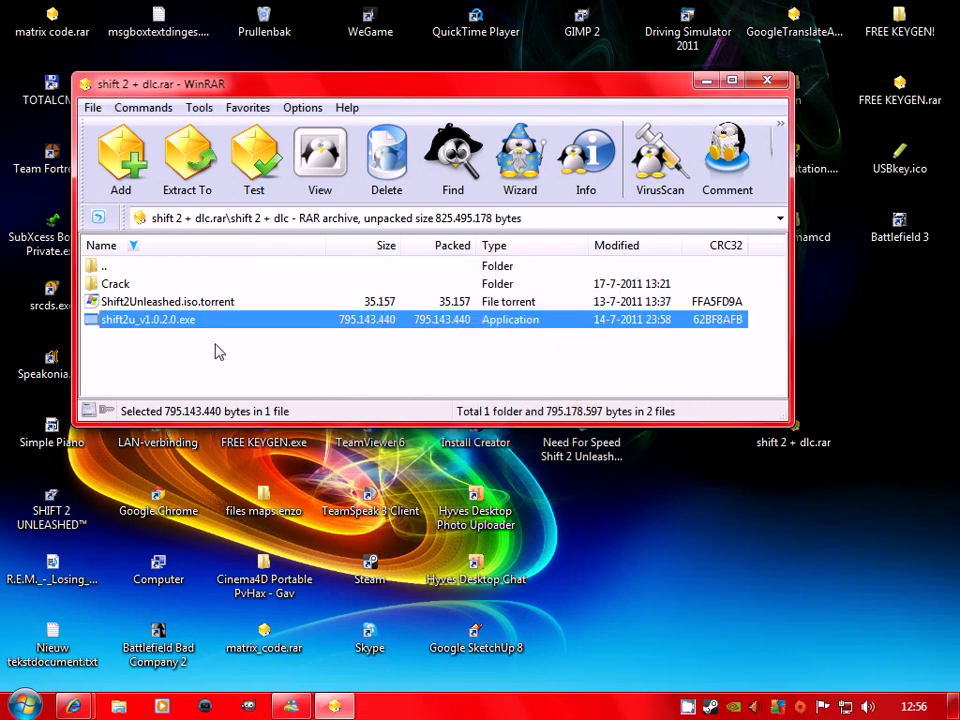
# Step: Merge the Crack folder's activation.x86.key into the registry and dismiss the import error
pyautogui.doubleClick(112, 284)
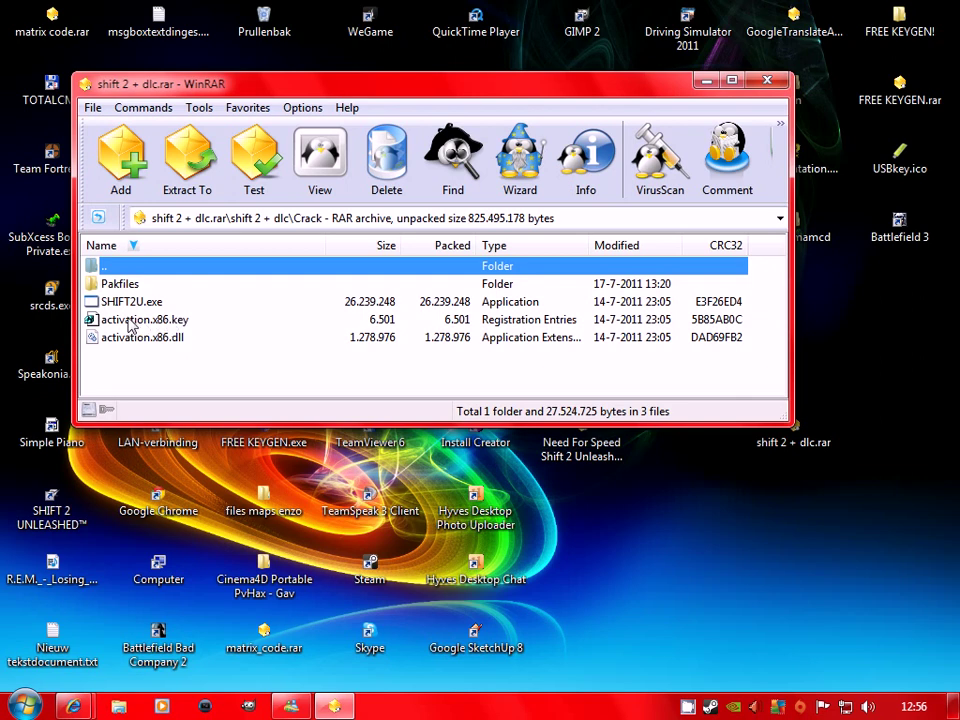
pyautogui.click(165, 326)
pyautogui.doubleClick(198, 325)
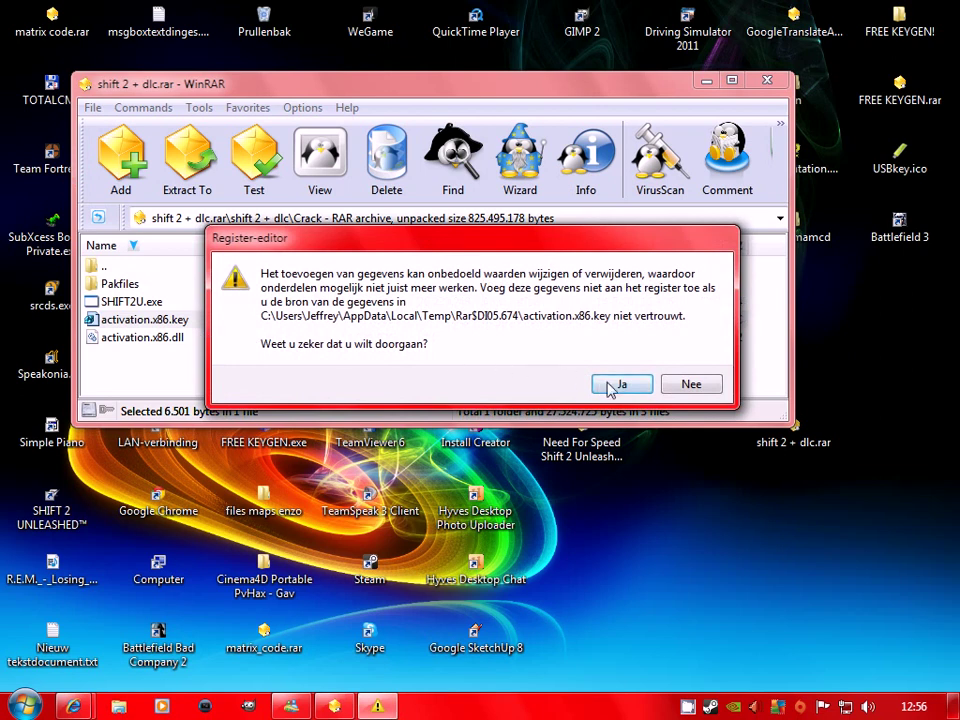
pyautogui.click(617, 386)
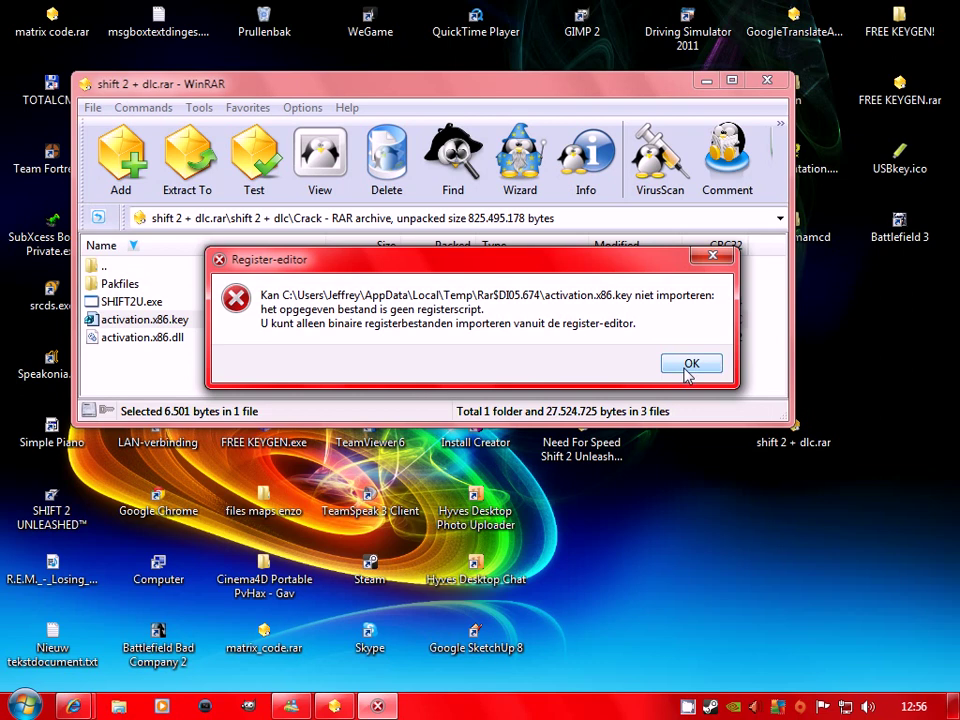
pyautogui.click(689, 366)
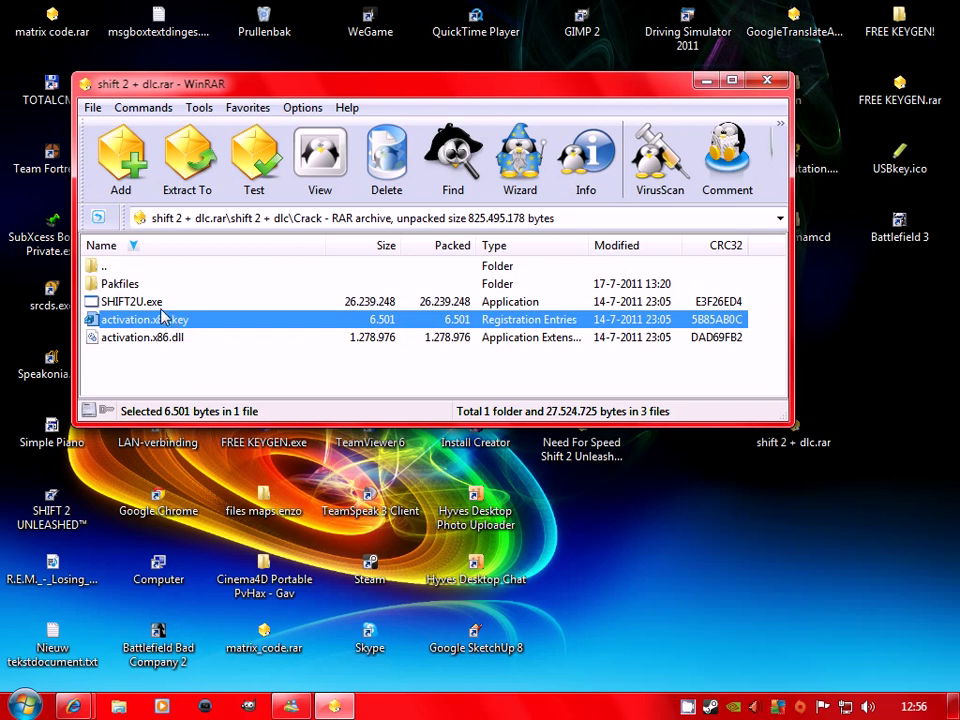
# Step: Select the four Crack items in WinRAR and open the C: drive via Computer
pyautogui.click(131, 289)
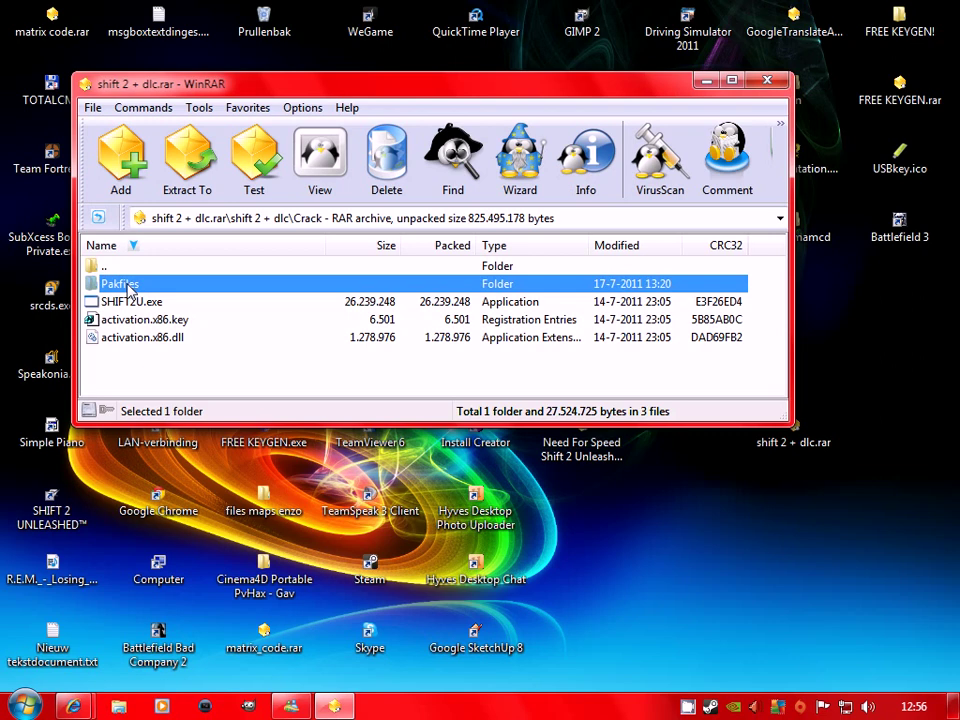
pyautogui.keyDown('shift'); pyautogui.click(111, 337); pyautogui.keyUp('shift')
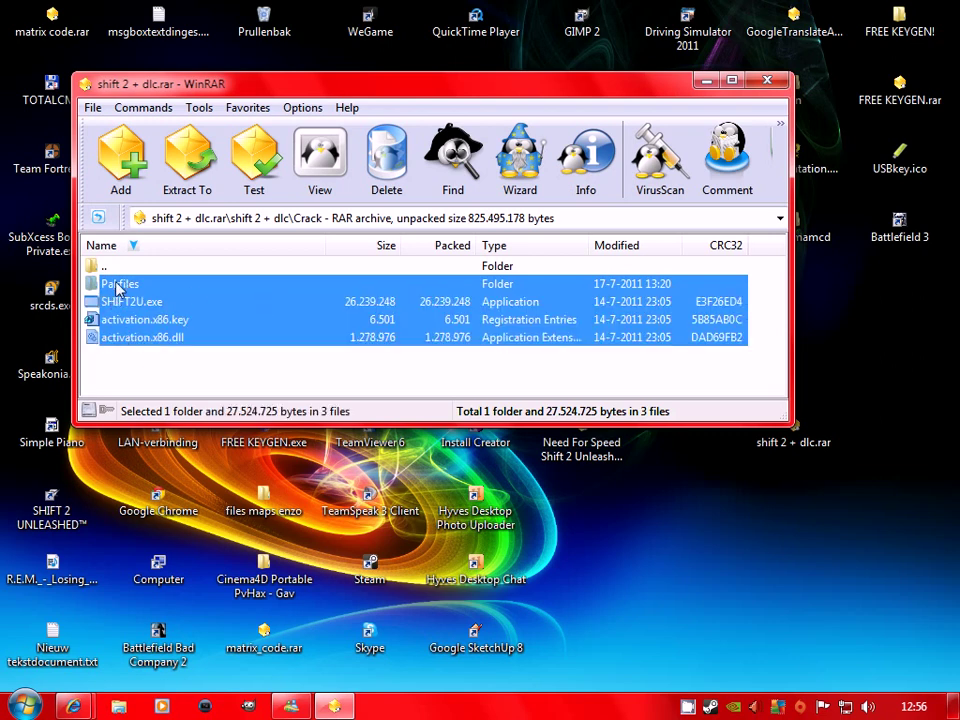
pyautogui.click(25, 706)
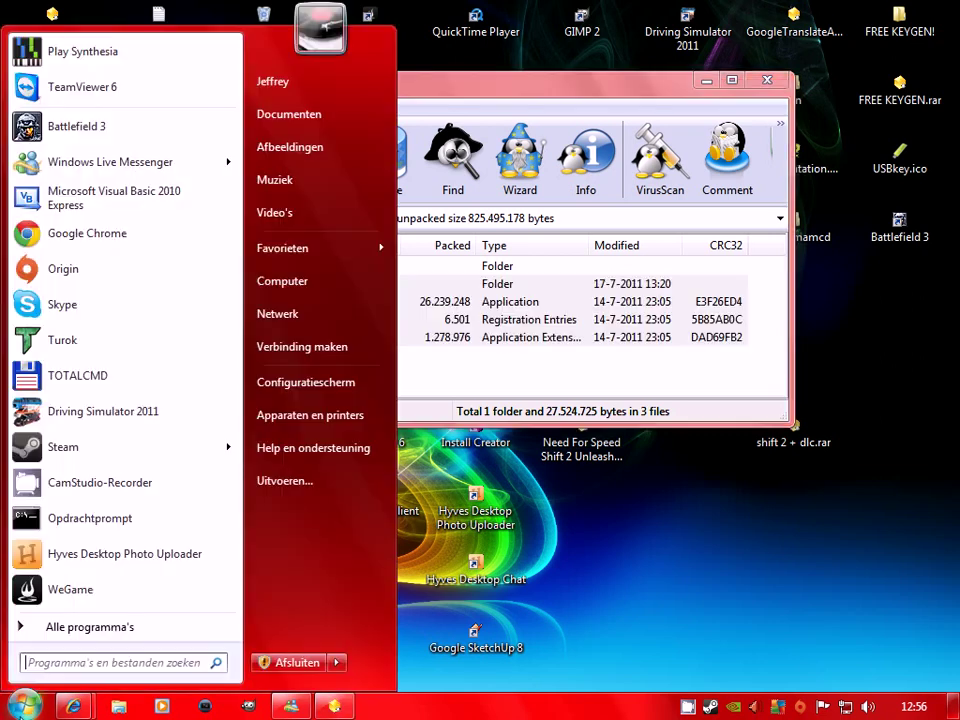
pyautogui.click(286, 283)
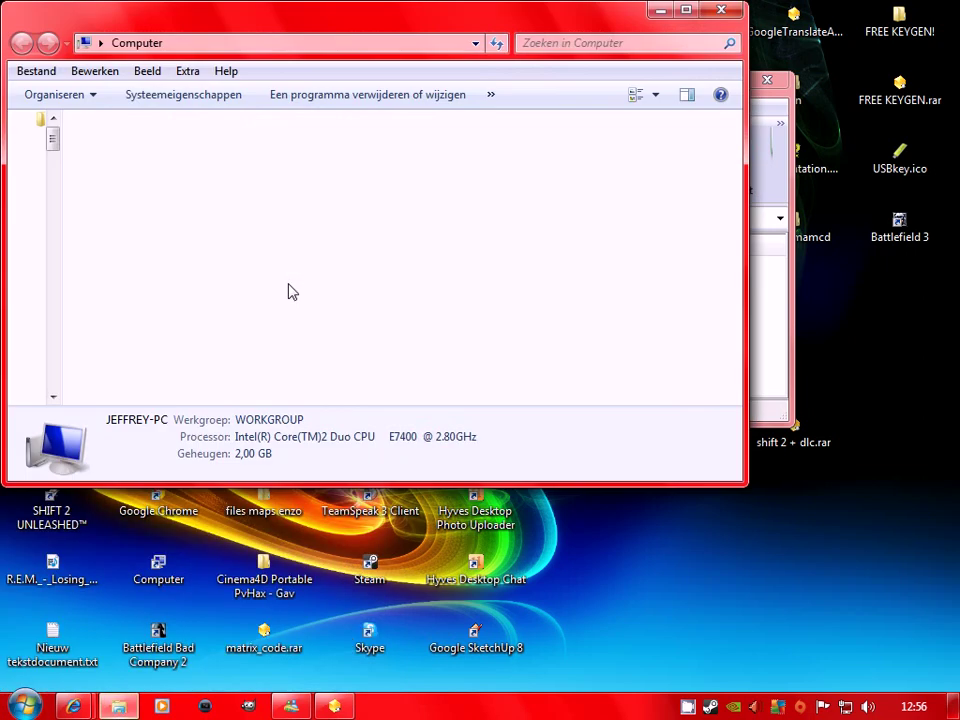
pyautogui.doubleClick(467, 162)
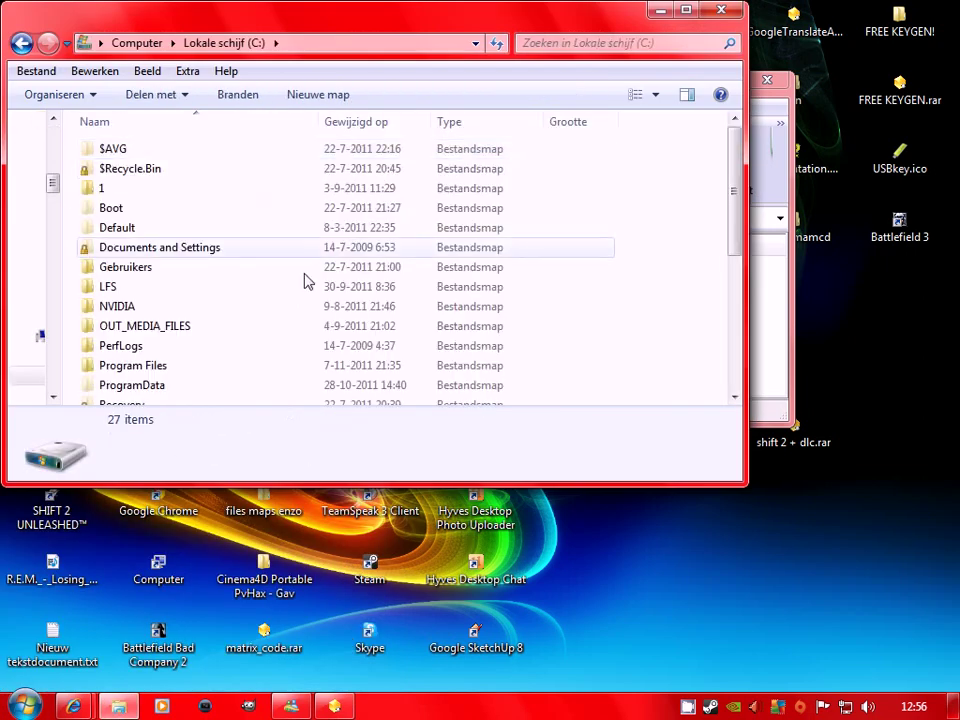
# Step: Browse to Program Files\Electronic Arts\SHIFT 2 UNLEASHED and select its Pakfiles folder
pyautogui.doubleClick(155, 367)
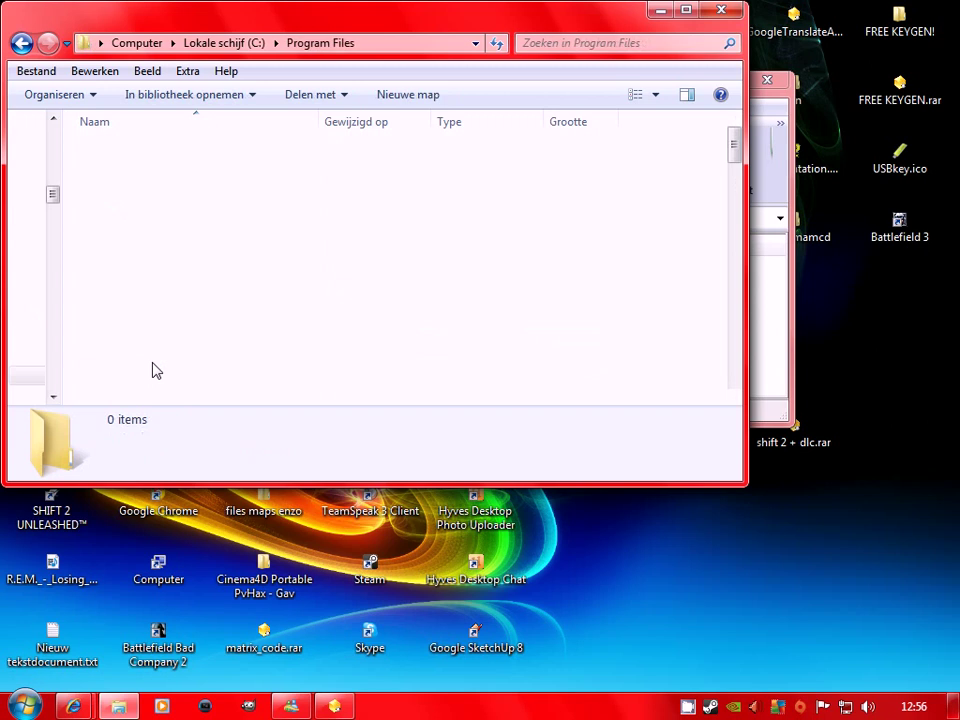
pyautogui.click(155, 368)
pyautogui.scroll(-1, 155, 370)
pyautogui.scroll(1, 155, 370)
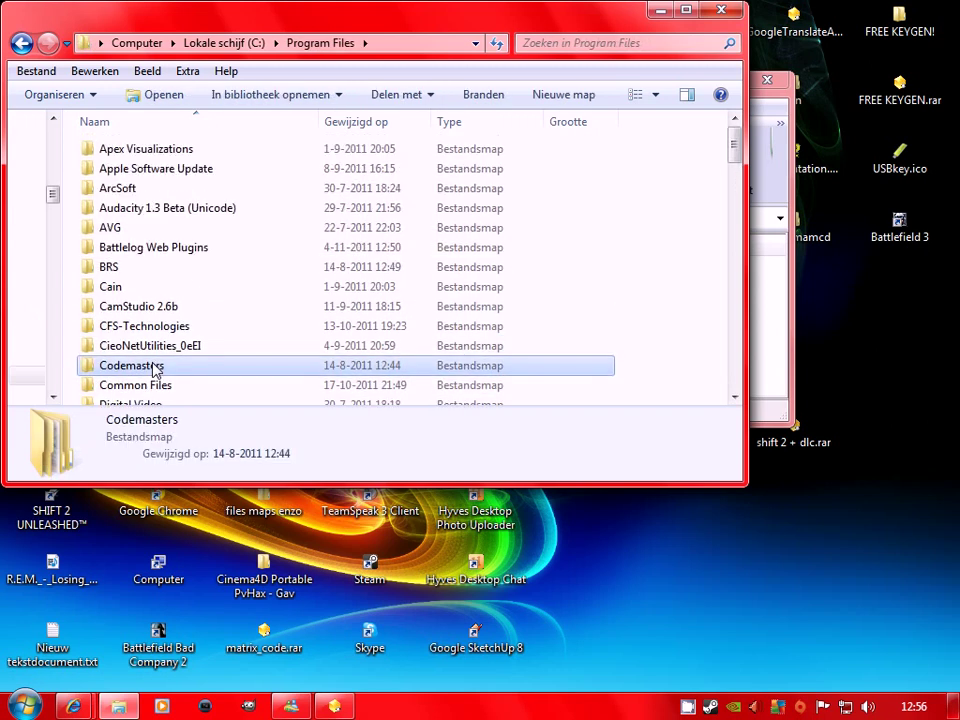
pyautogui.scroll(-2, 155, 370)
pyautogui.scroll(-1, 155, 370)
pyautogui.scroll(-1, 155, 370)
pyautogui.doubleClick(156, 258)
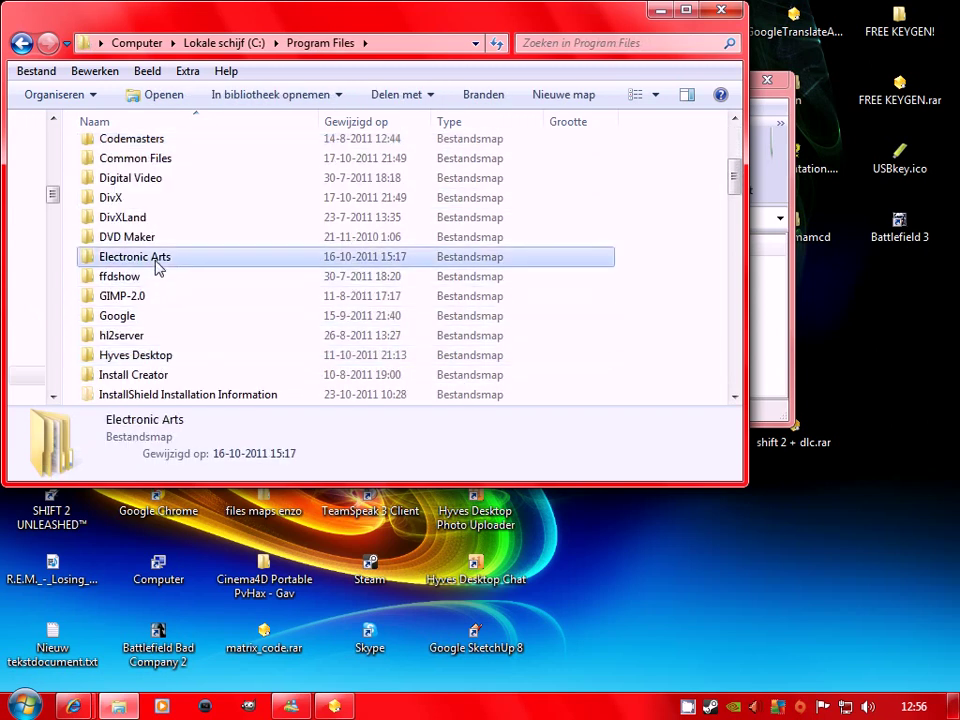
pyautogui.doubleClick(181, 208)
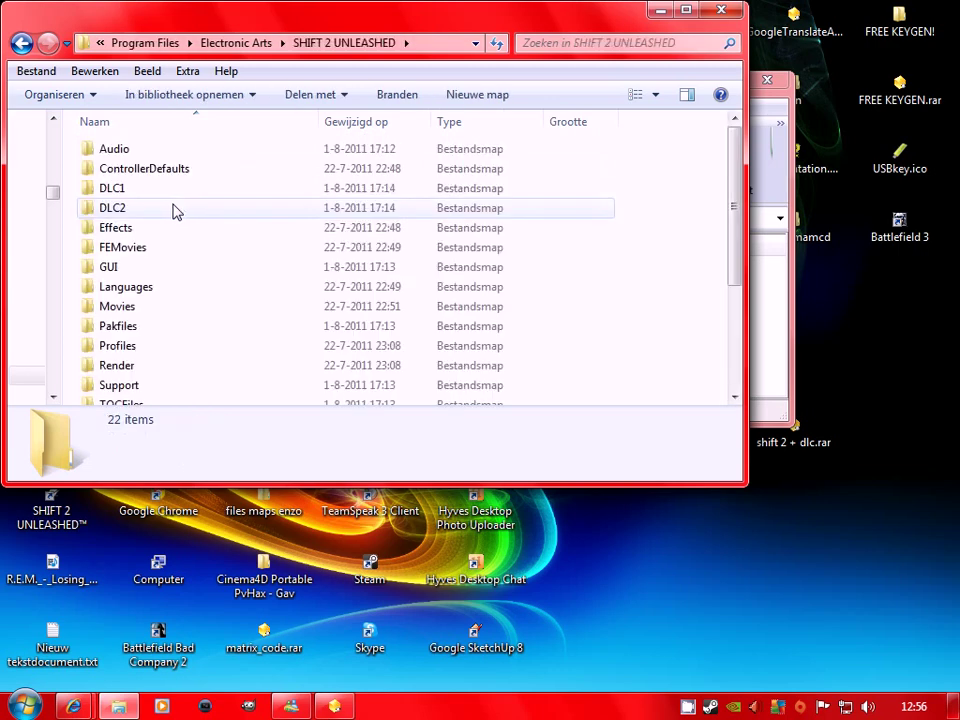
pyautogui.scroll(-1, 176, 212)
pyautogui.click(128, 279)
# Step: Compare the game's Pakfiles folder with the crack's Pakfiles, selecting BOOTPSA.bff in the archive
pyautogui.doubleClick(130, 283)
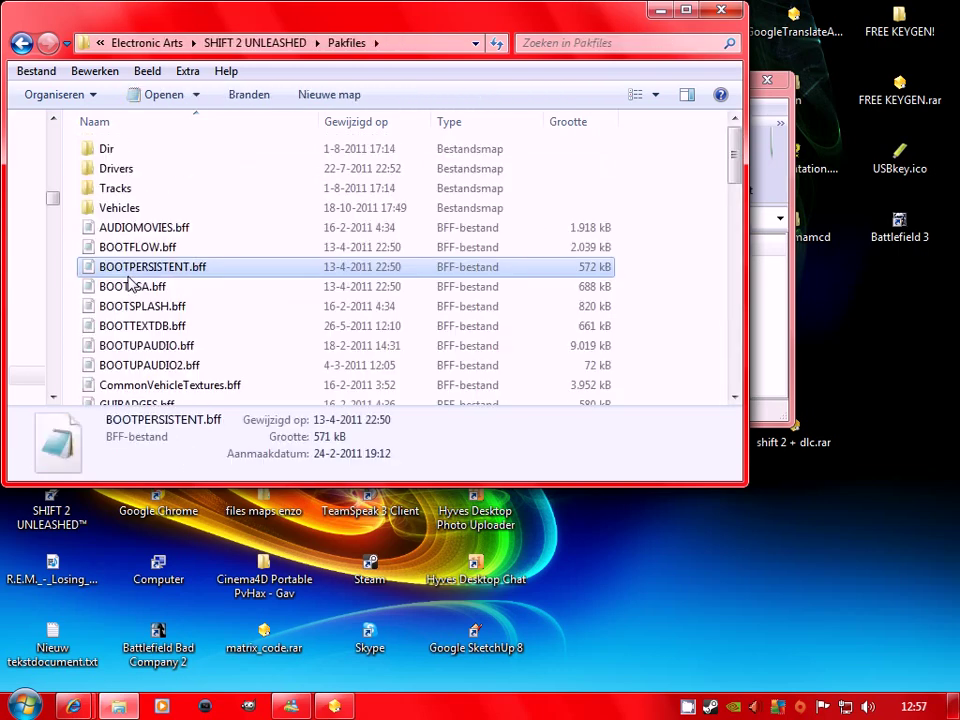
pyautogui.hotkey('alt', 'Tab')
pyautogui.doubleClick(128, 283)
pyautogui.click(128, 283)
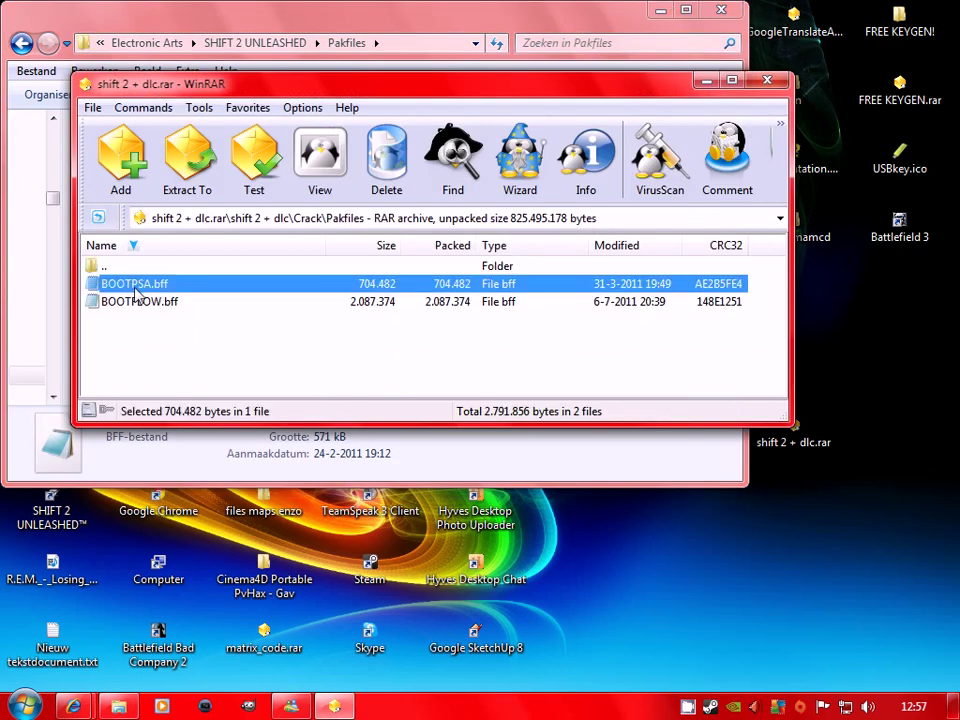
pyautogui.moveTo(268, 92); pyautogui.dragTo(556, 105)
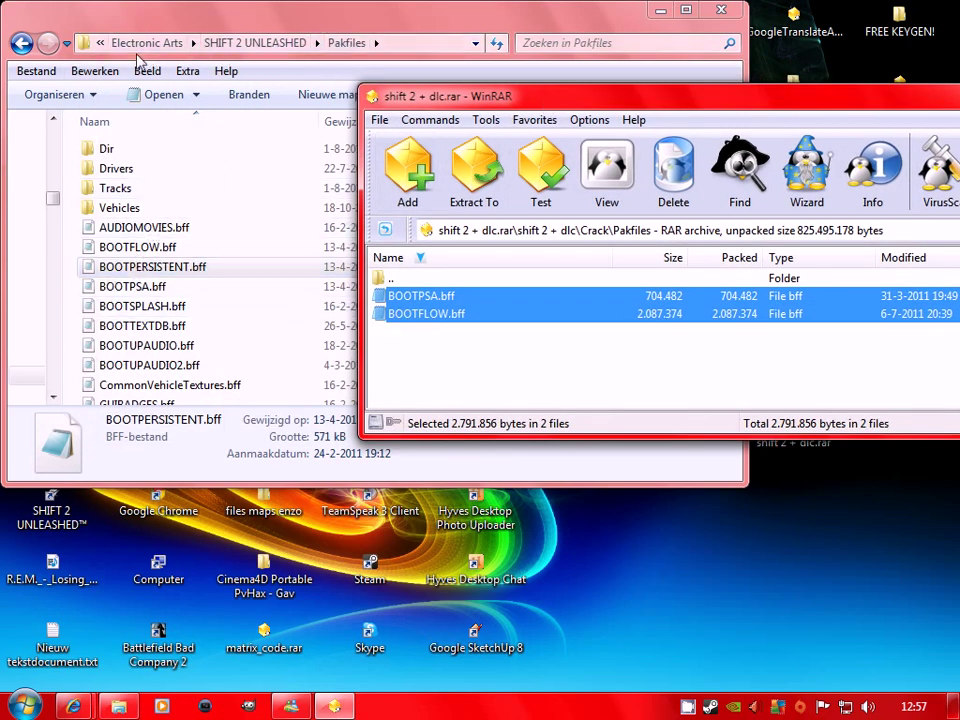
pyautogui.moveTo(698, 110); pyautogui.dragTo(440, 112)
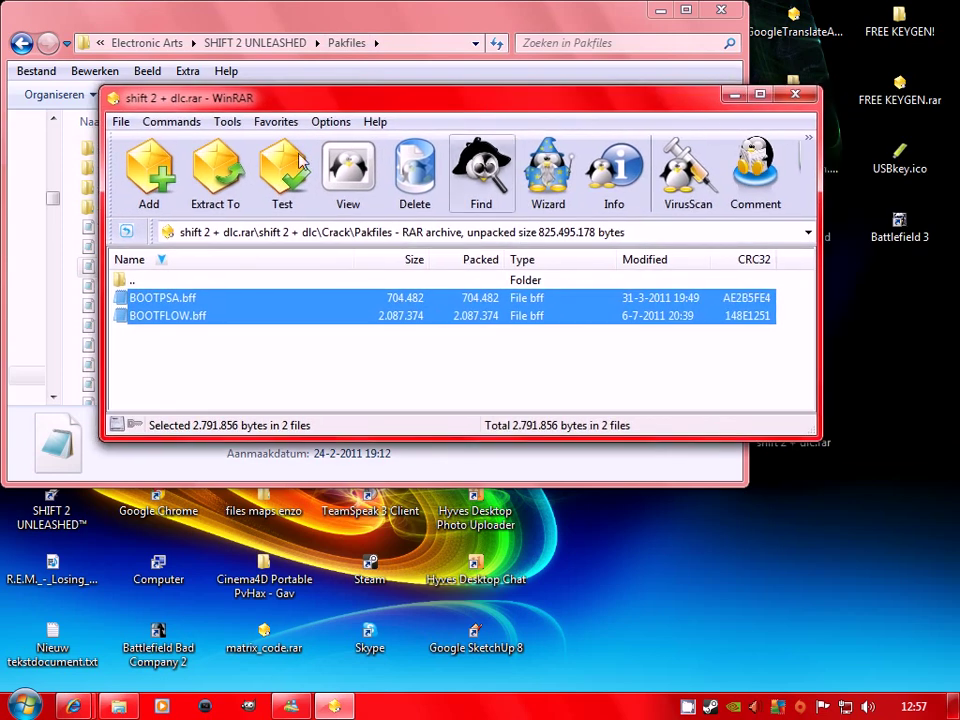
# Step: Return the archive to Crack and the game folder to SHIFT 2 UNLEASHED, selecting activation.xml
pyautogui.click(127, 232)
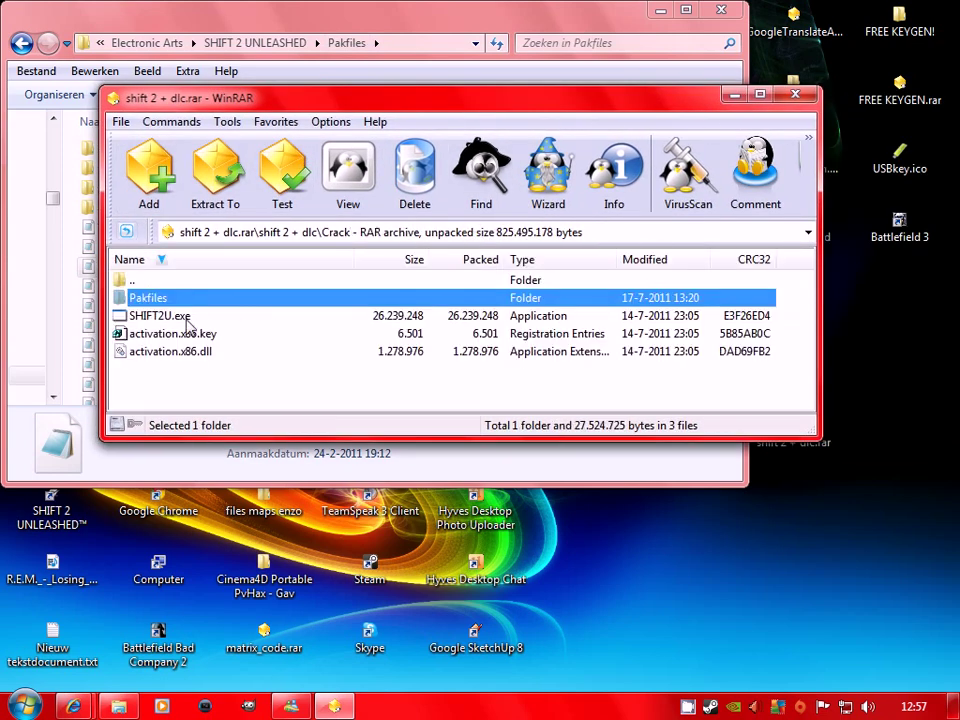
pyautogui.click(165, 316)
pyautogui.click(20, 43)
pyautogui.click(20, 43)
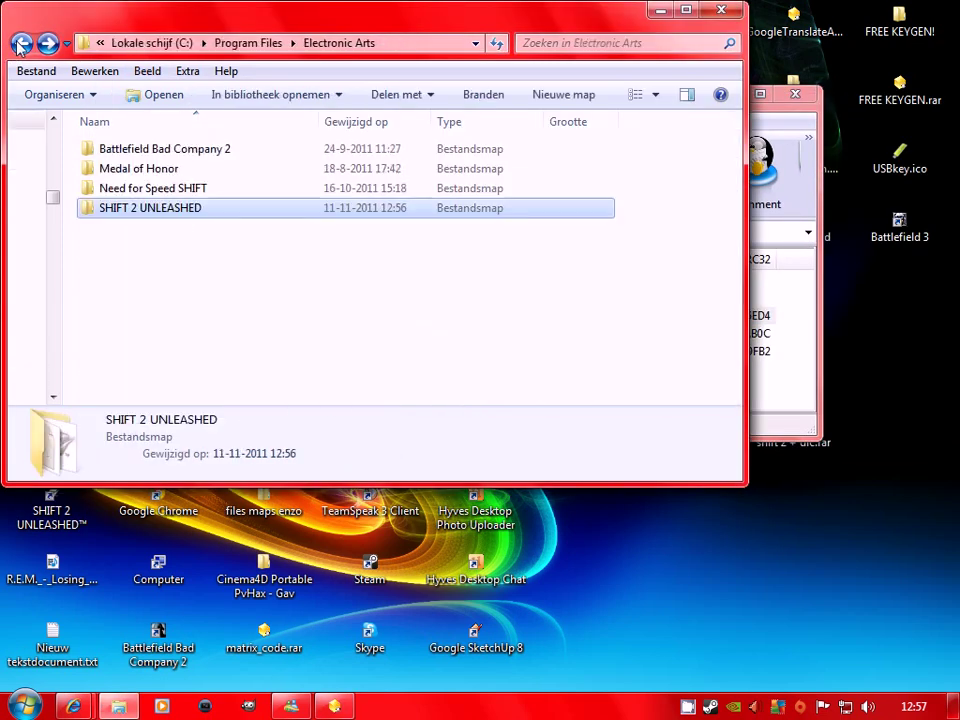
pyautogui.click(47, 43)
pyautogui.scroll(-3, 347, 317)
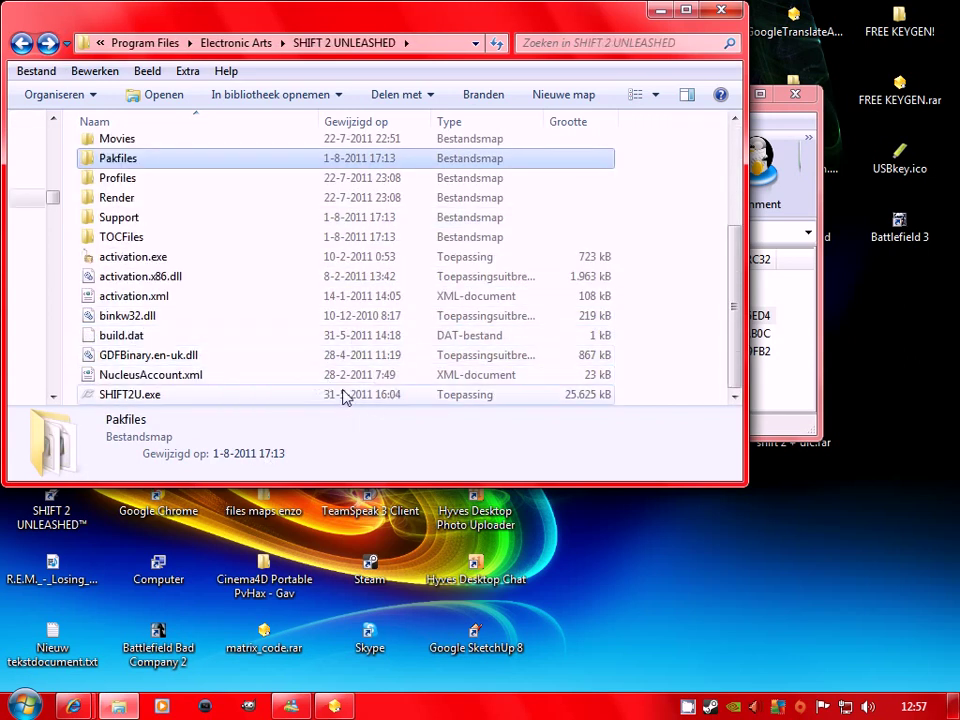
pyautogui.click(168, 300)
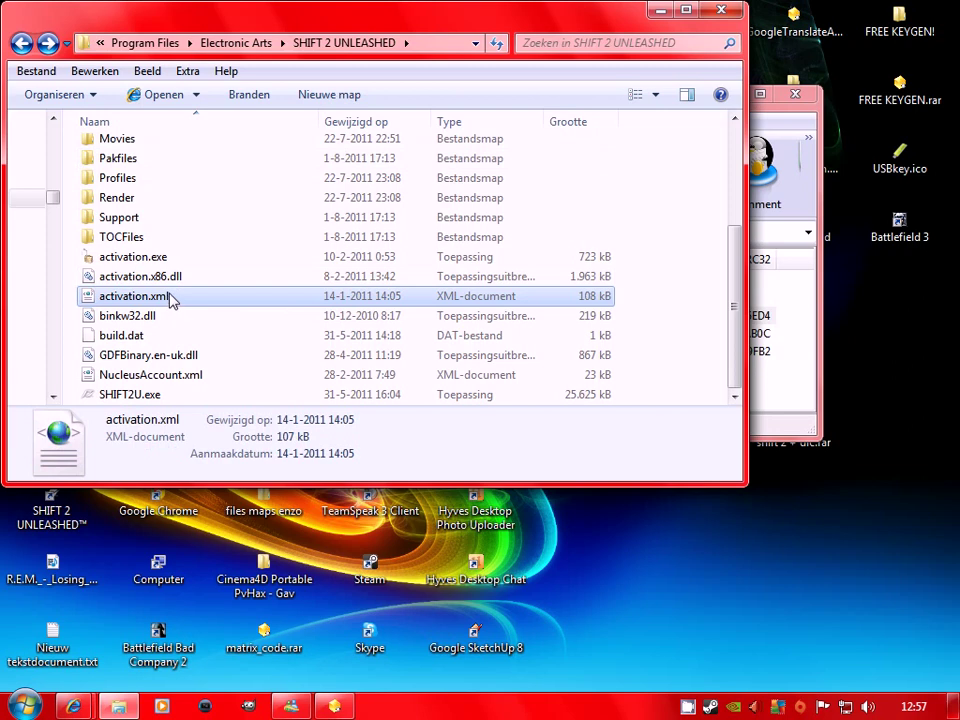
# Step: Review activation.x86.key and activation.x86.dll in the archive against the game files, then close WinRAR
pyautogui.hotkey('alt', 'Tab')
pyautogui.click(199, 335)
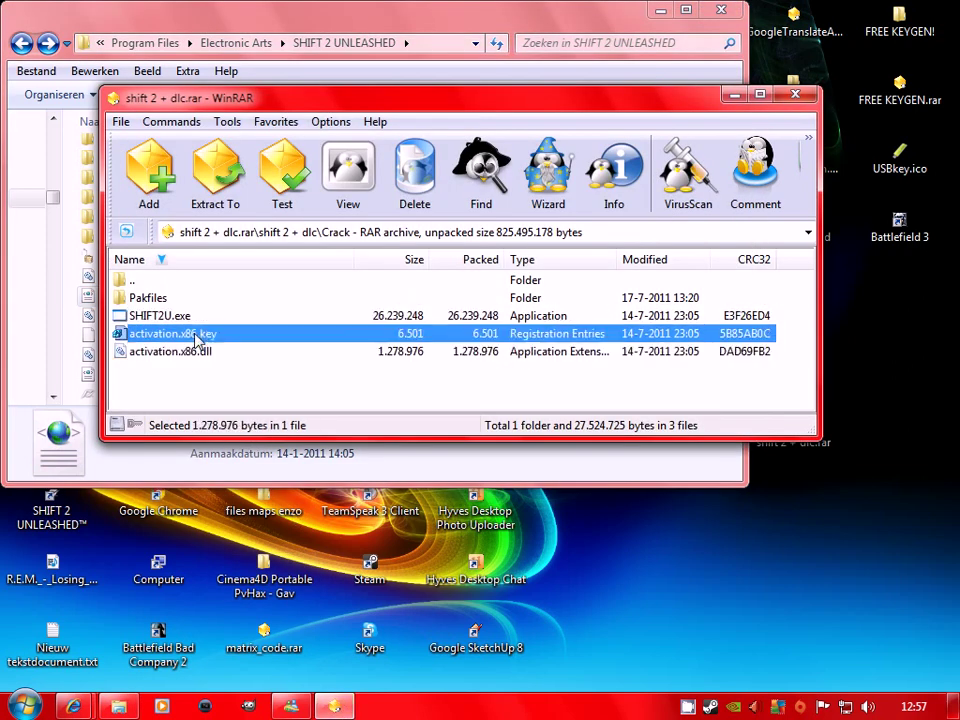
pyautogui.click(213, 352)
pyautogui.press('Up')
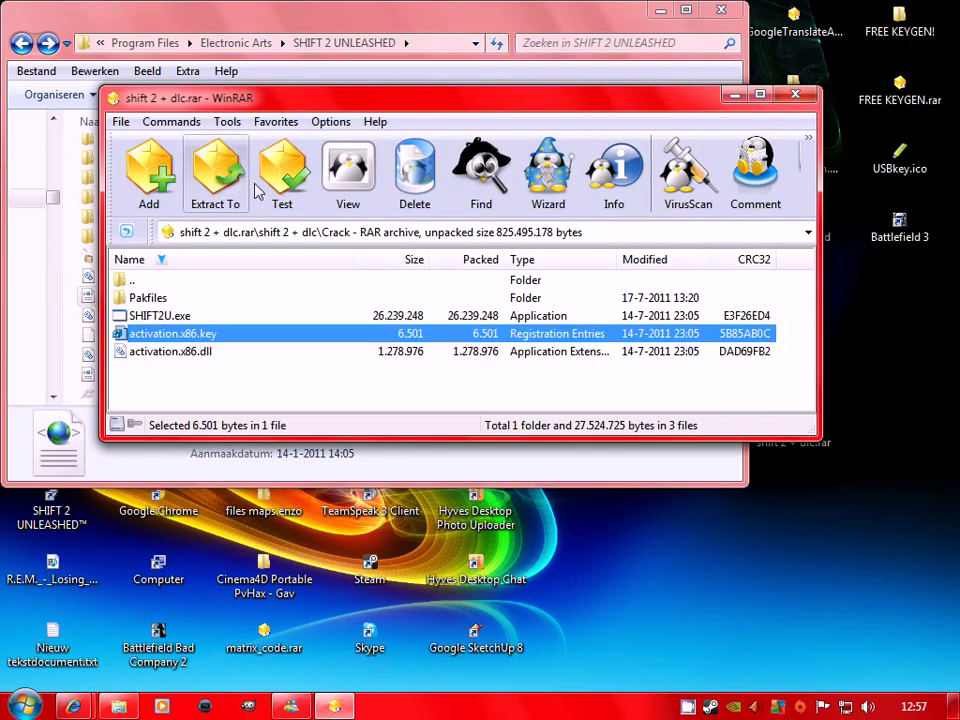
pyautogui.moveTo(170, 97); pyautogui.dragTo(351, 99)
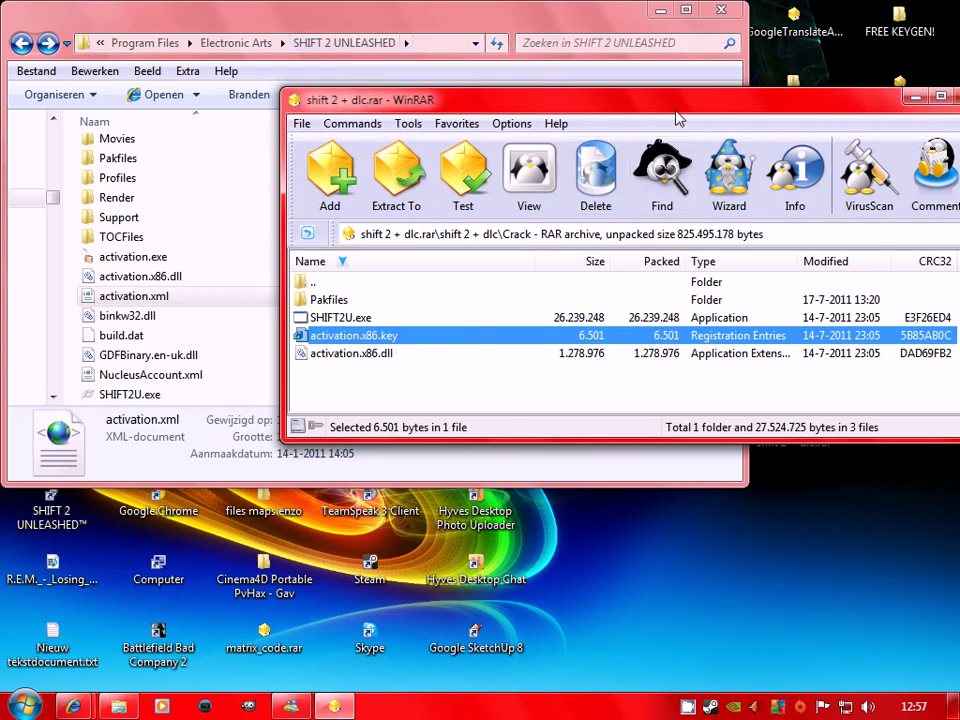
pyautogui.moveTo(600, 99); pyautogui.dragTo(510, 99)
pyautogui.click(930, 98)
pyautogui.click(740, 12)
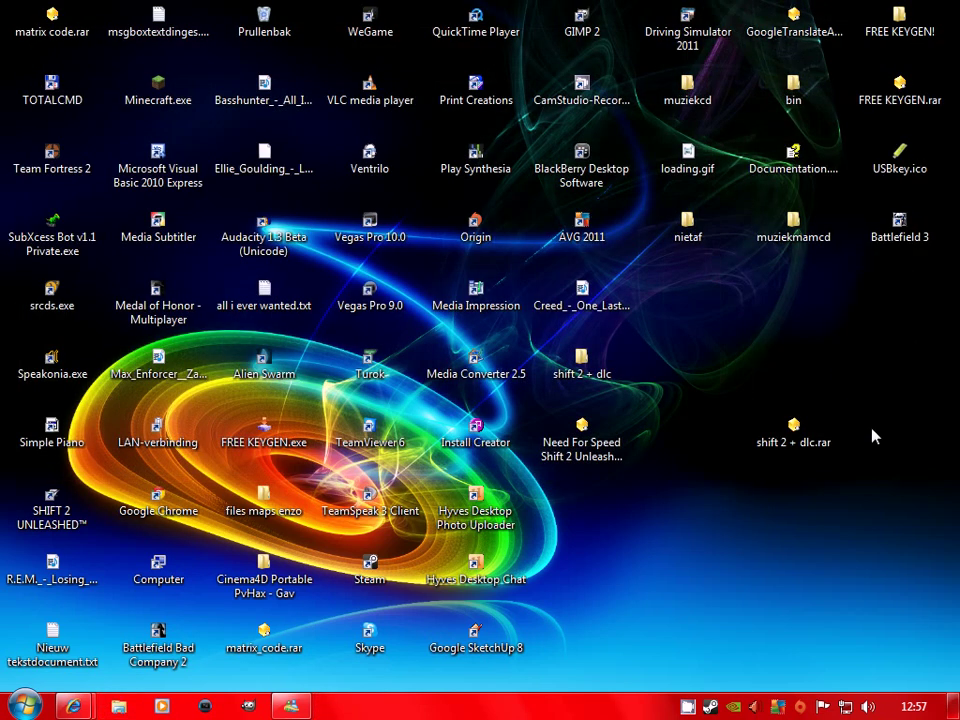